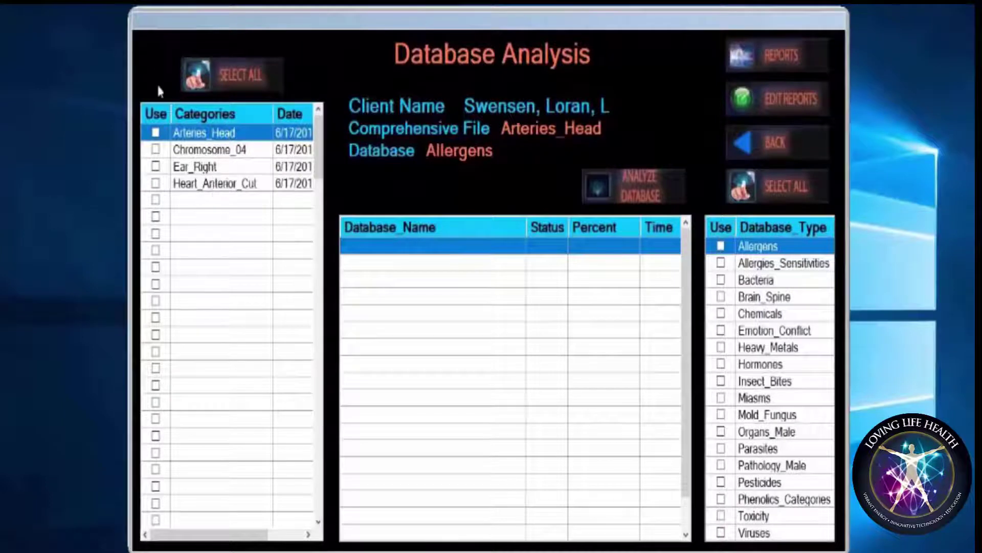
# Check all four scans for analysis: Arteries_Head, Chromosome_04, Ear_Right and Heart_Anterior_Cut
pyautogui.click(257, 79)
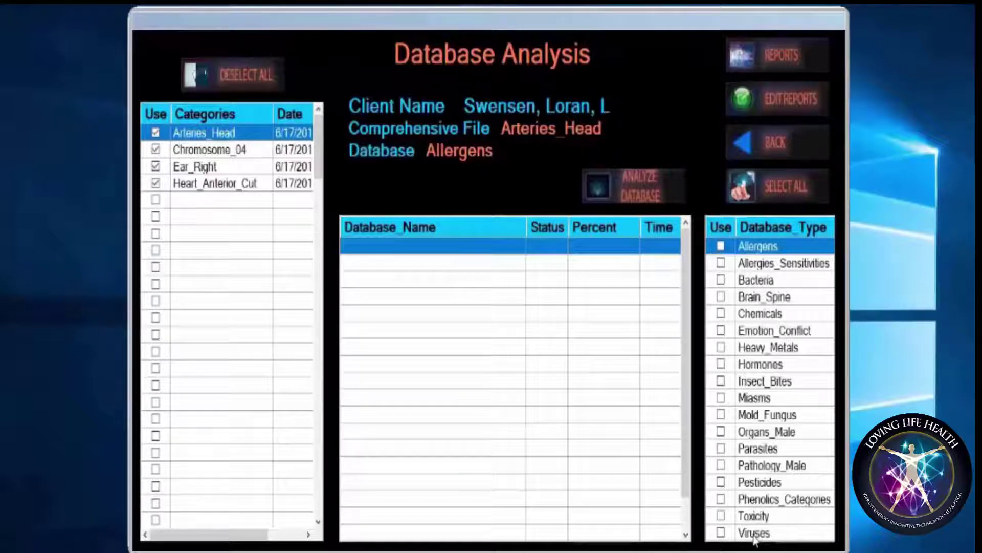
# Select all database types, Allergens through Viruses, with the Database_Type SELECT ALL
pyautogui.click(788, 183)
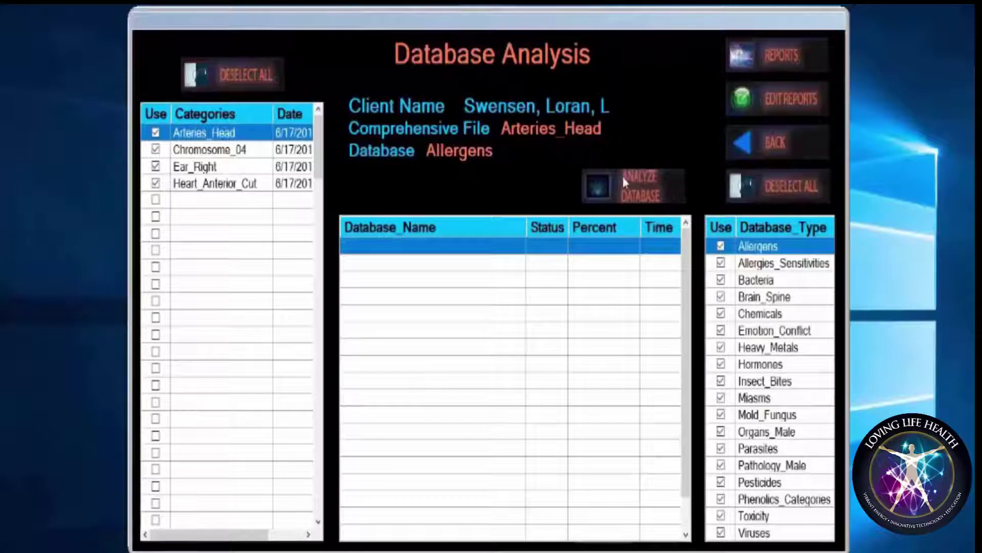
# Start analysing the four scans against every database type and let results accumulate
pyautogui.click(650, 193)
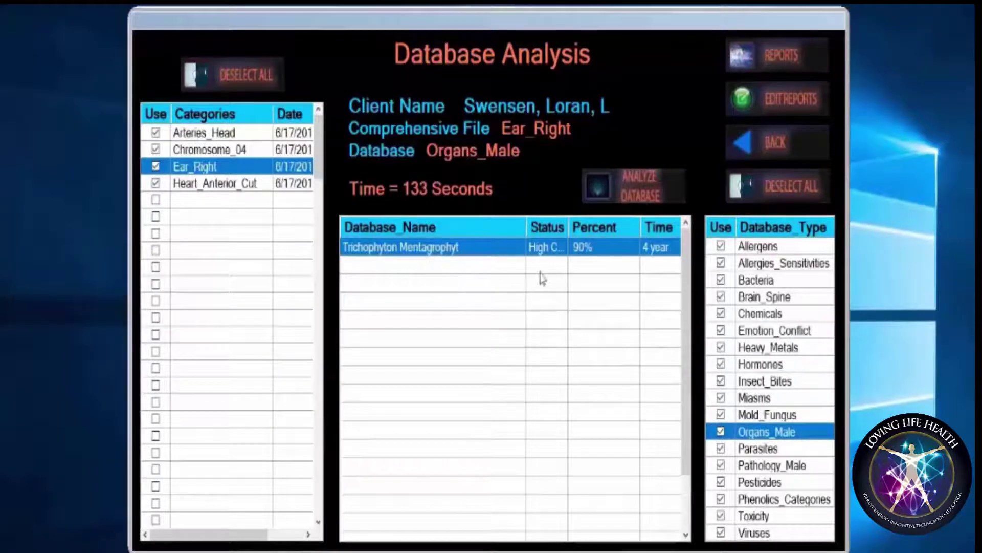
pyautogui.click(777, 447)
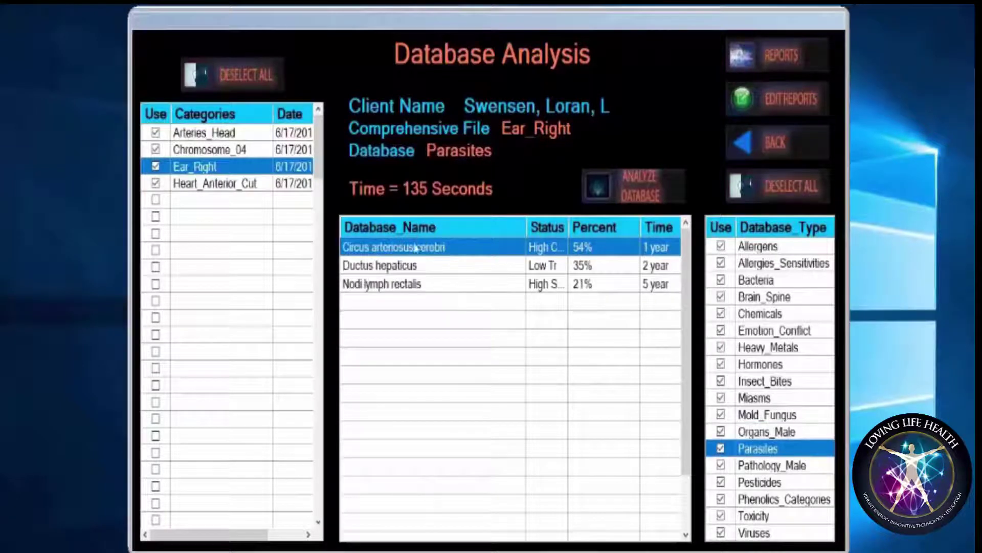
# Let the analysis finish through Heart_Anterior_Cut's Viruses database, then return to the Comprehensive screen
pyautogui.press('Down')
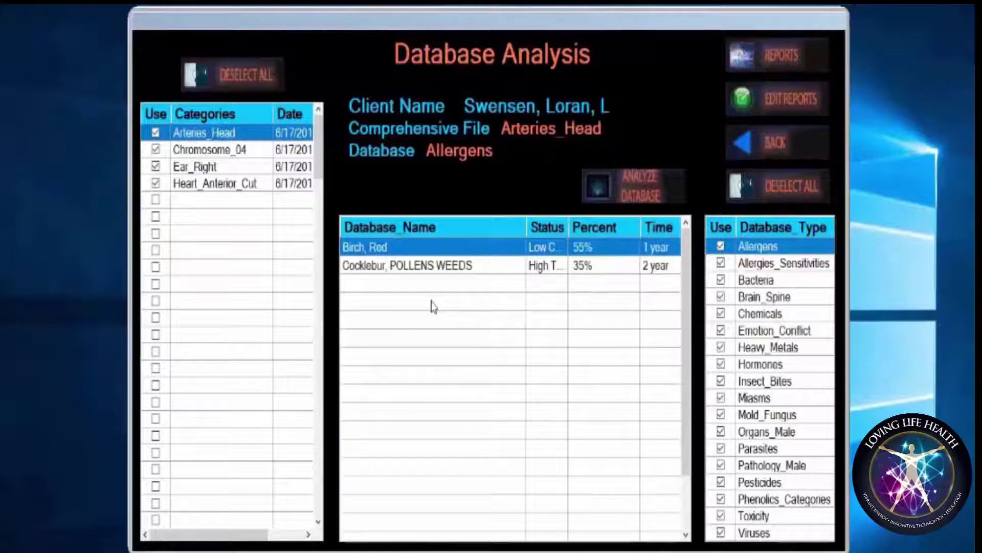
pyautogui.click(774, 142)
# View the Chromosome_04 and Arteries_Head scans, then reopen the Database Analysis screen
pyautogui.click(309, 117)
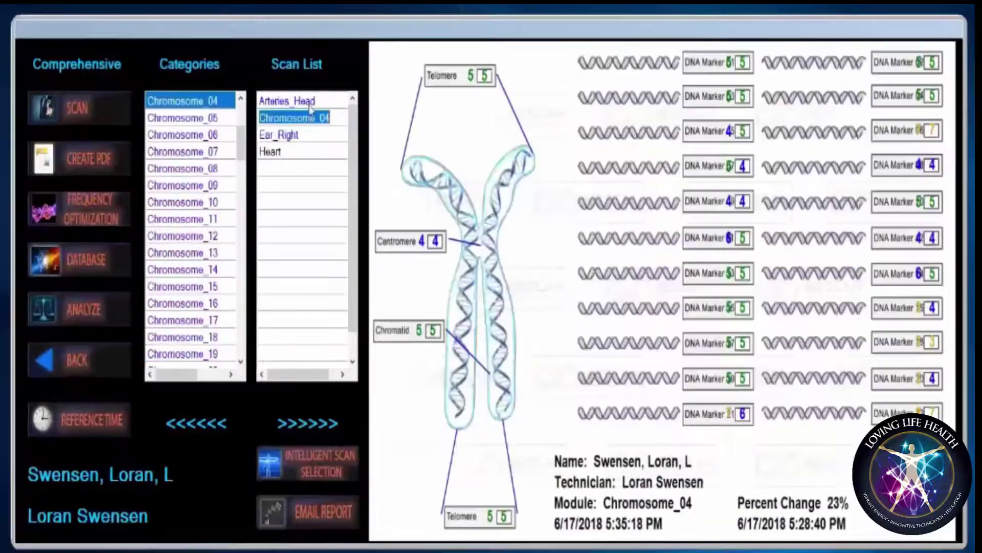
pyautogui.click(310, 101)
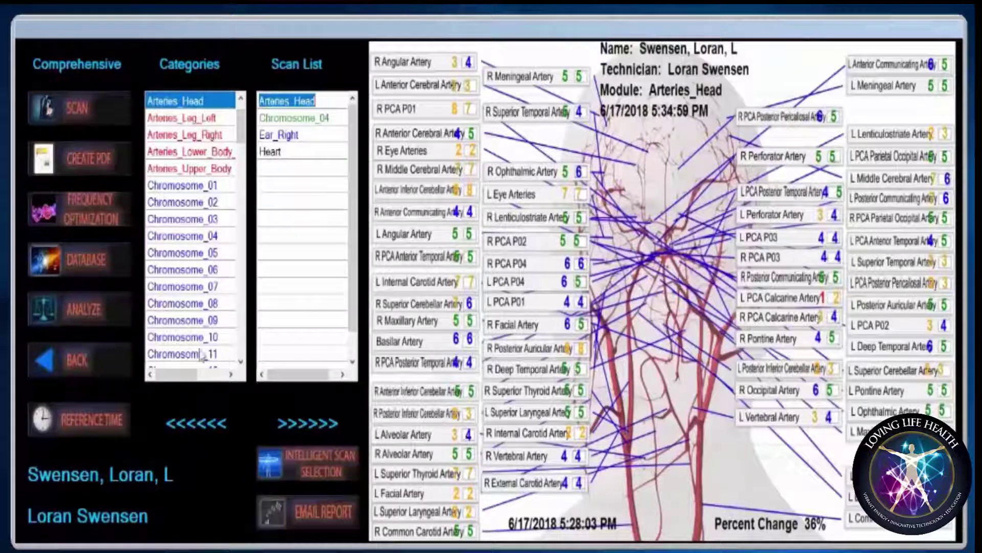
pyautogui.click(85, 262)
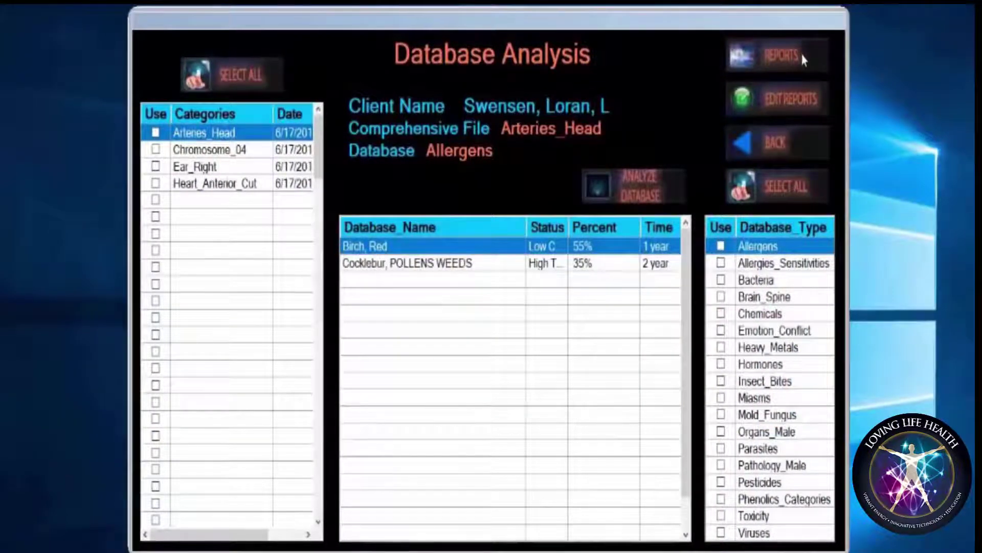
# Generate the analysis reports as PDFs and bring up the Database Categories report
pyautogui.click(797, 59)
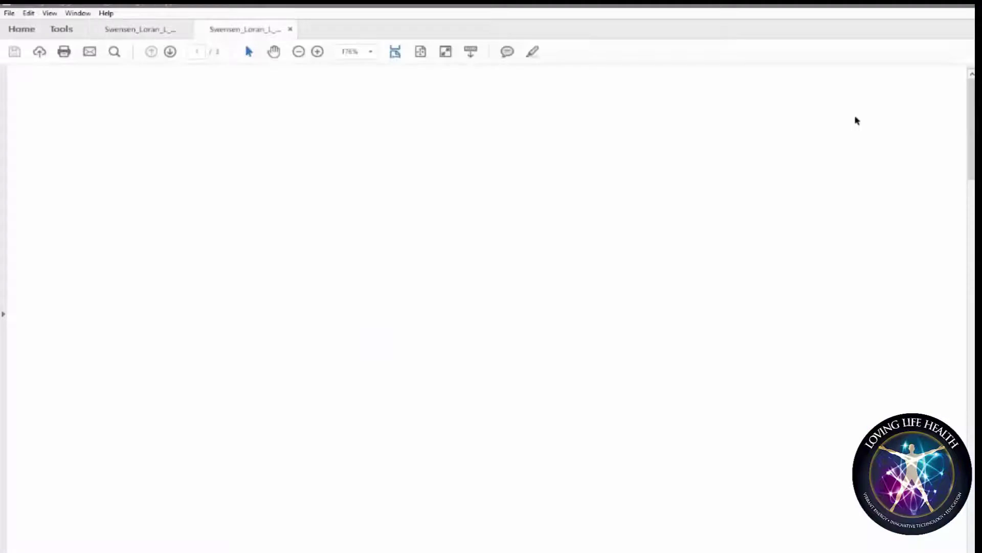
pyautogui.scroll(-3, 505, 366)
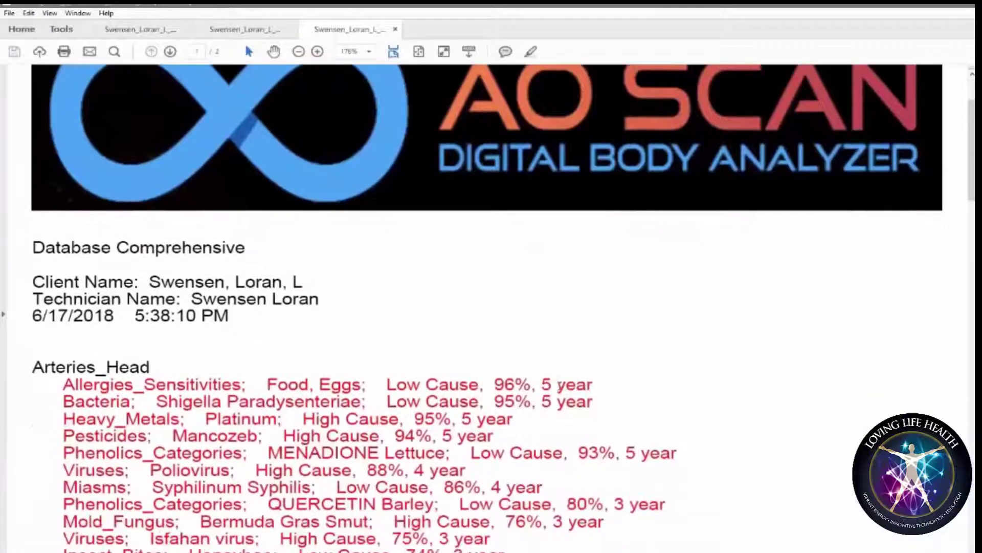
pyautogui.click(148, 30)
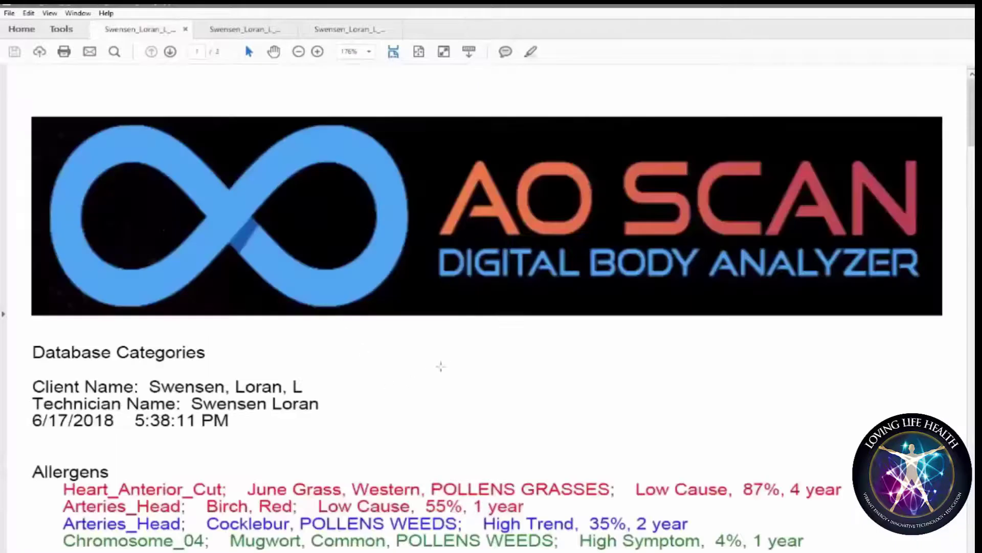
# Read through the Database Categories report, then switch to the Database Summary report
pyautogui.scroll(-3, 450, 351)
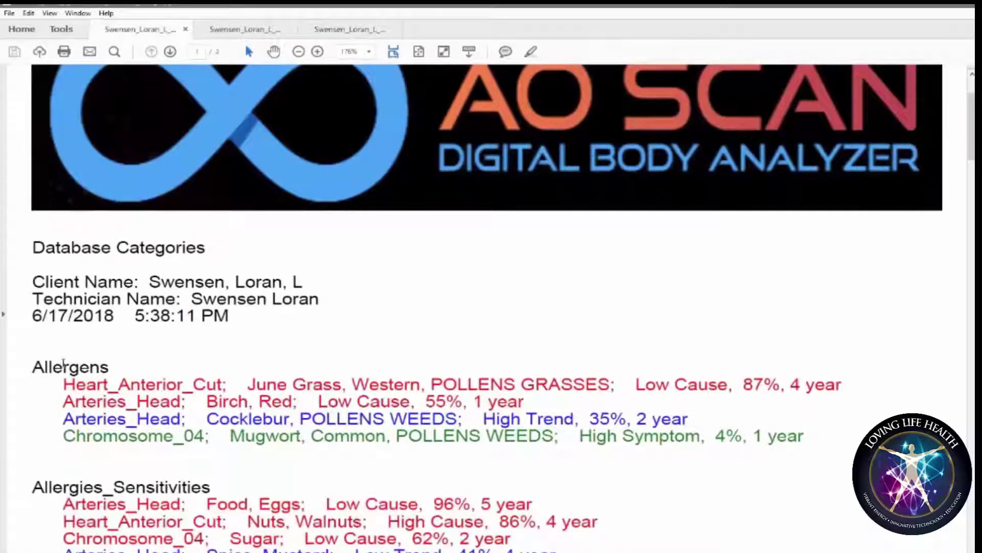
pyautogui.scroll(-1, 278, 336)
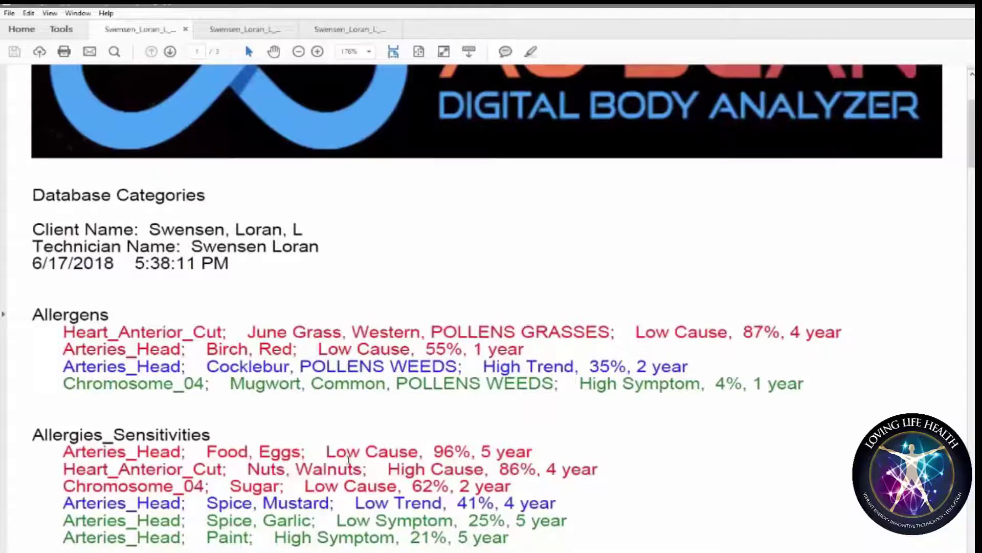
pyautogui.scroll(-2, 369, 434)
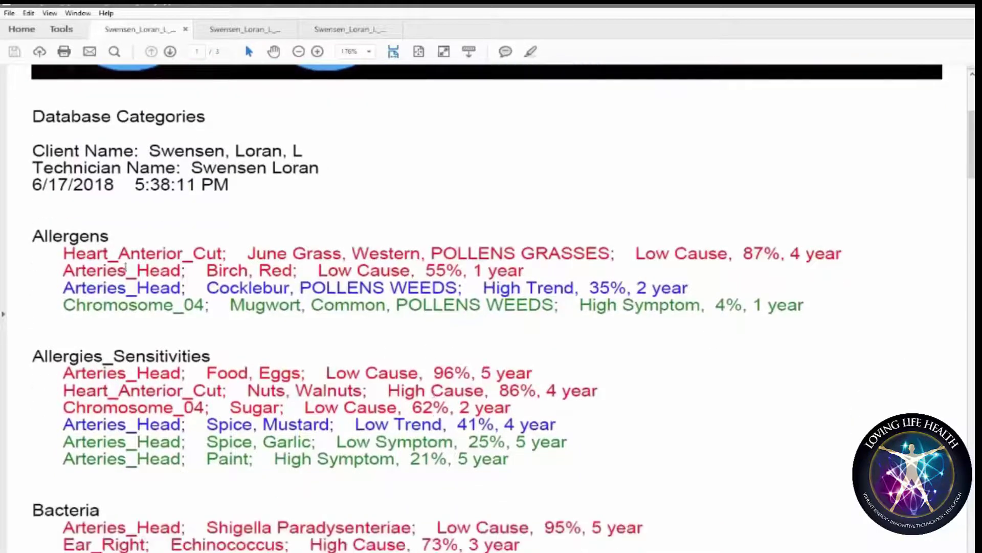
pyautogui.scroll(-2, 275, 350)
pyautogui.scroll(-5, 321, 355)
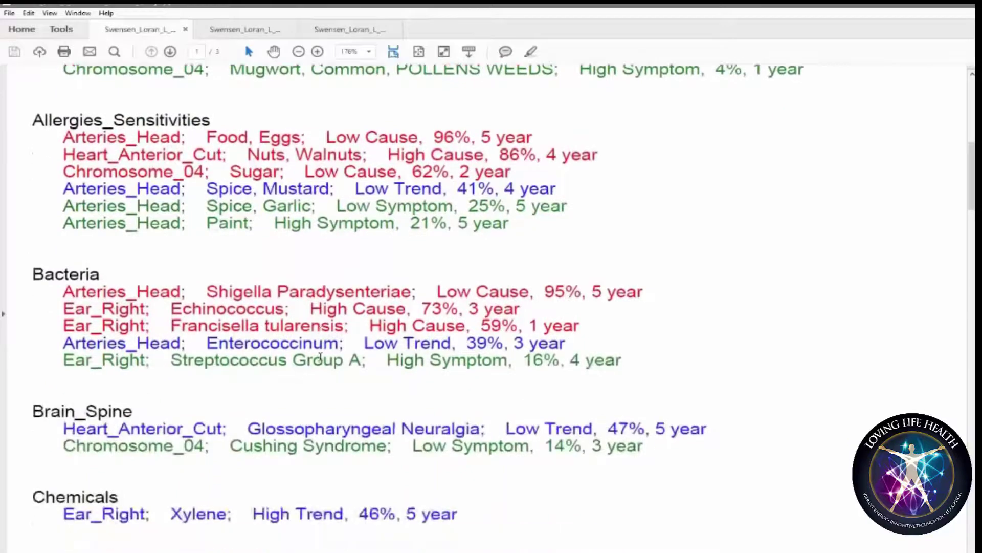
pyautogui.scroll(-1, 321, 355)
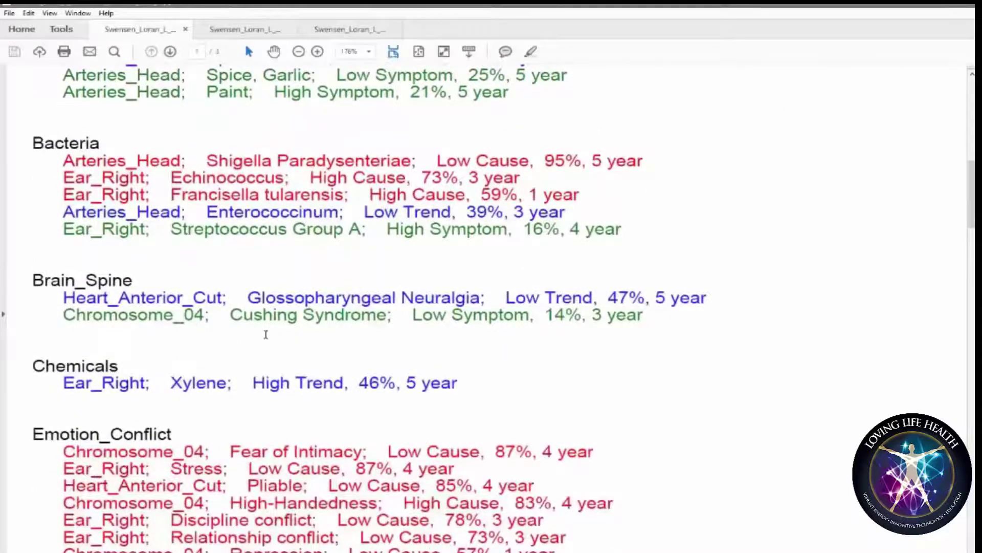
pyautogui.scroll(-4, 267, 334)
pyautogui.scroll(-9, 267, 334)
pyautogui.scroll(5, 270, 337)
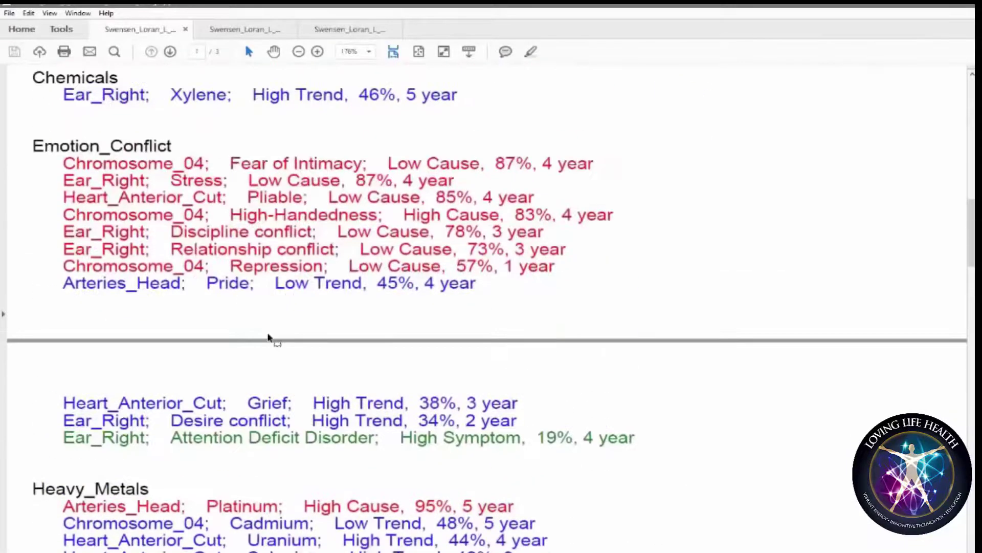
pyautogui.scroll(1, 463, 322)
pyautogui.scroll(-6, 461, 365)
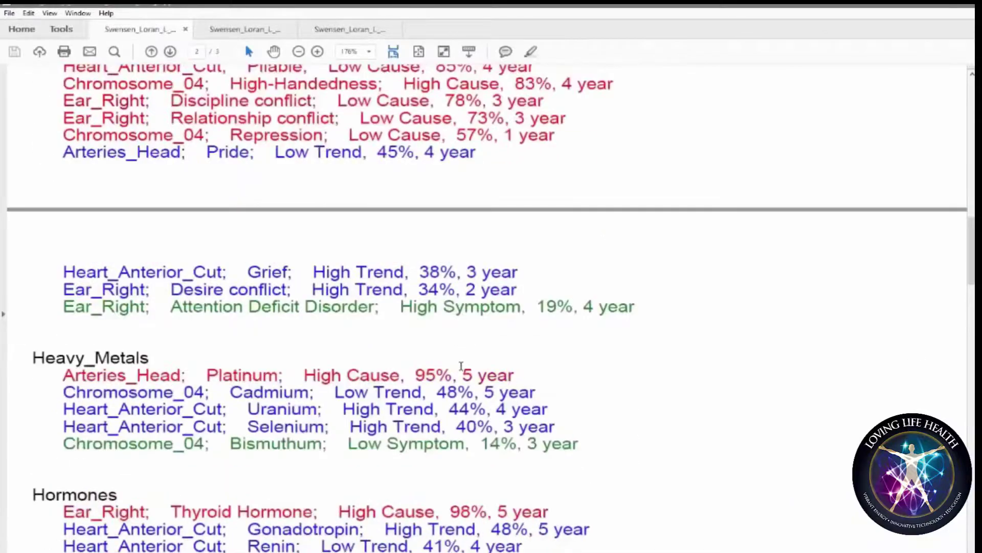
pyautogui.scroll(13, 461, 366)
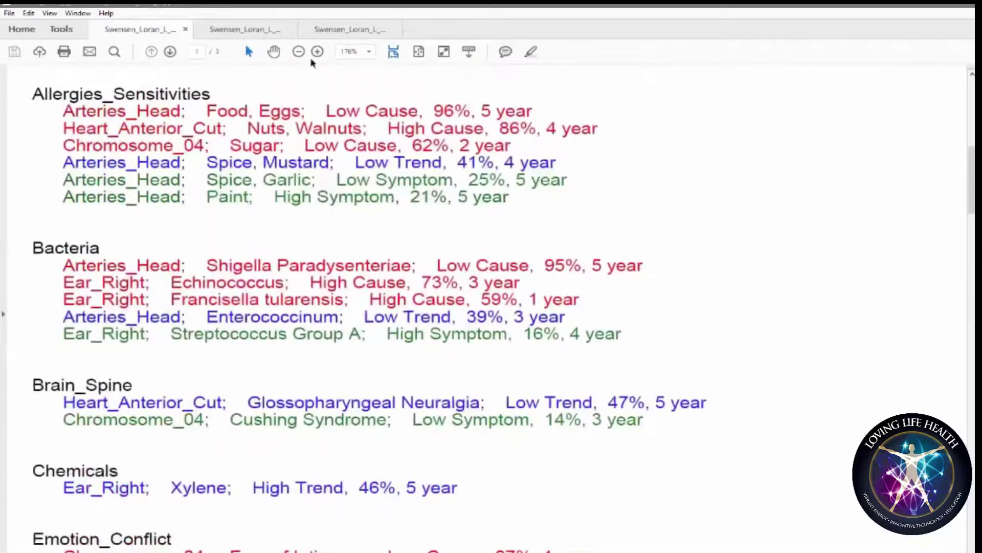
pyautogui.scroll(2, 240, 99)
pyautogui.scroll(5, 241, 98)
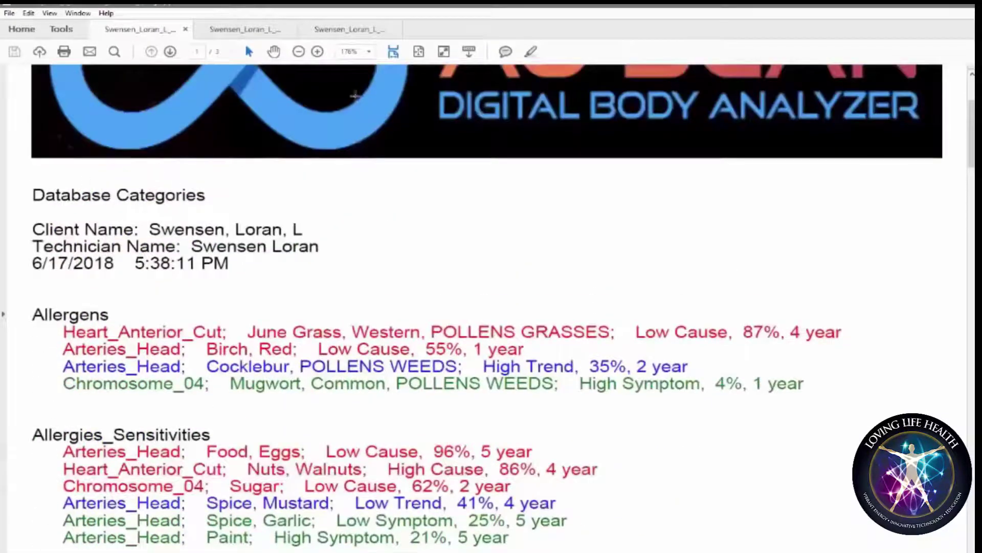
pyautogui.click(285, 35)
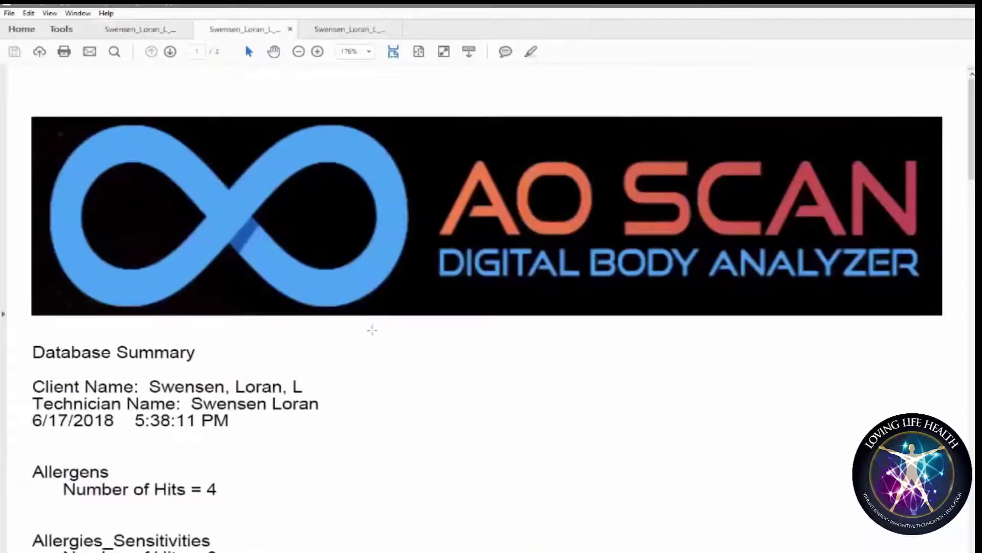
pyautogui.scroll(-3, 373, 336)
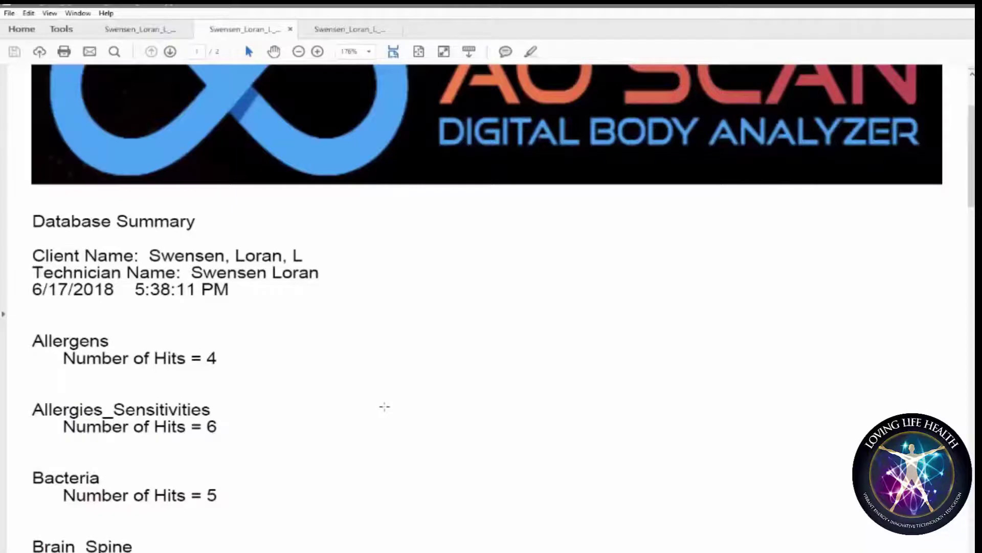
pyautogui.scroll(-7, 384, 407)
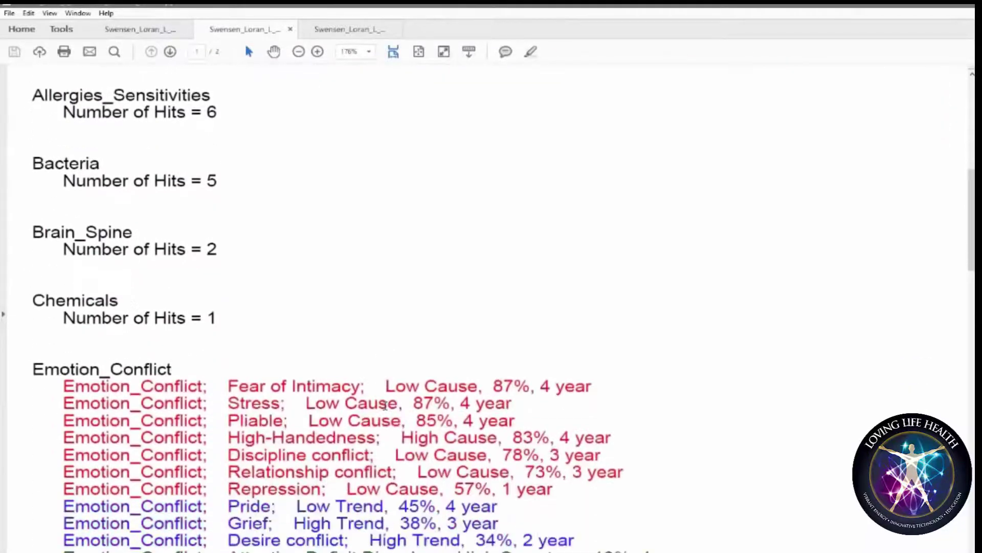
pyautogui.scroll(-3, 384, 407)
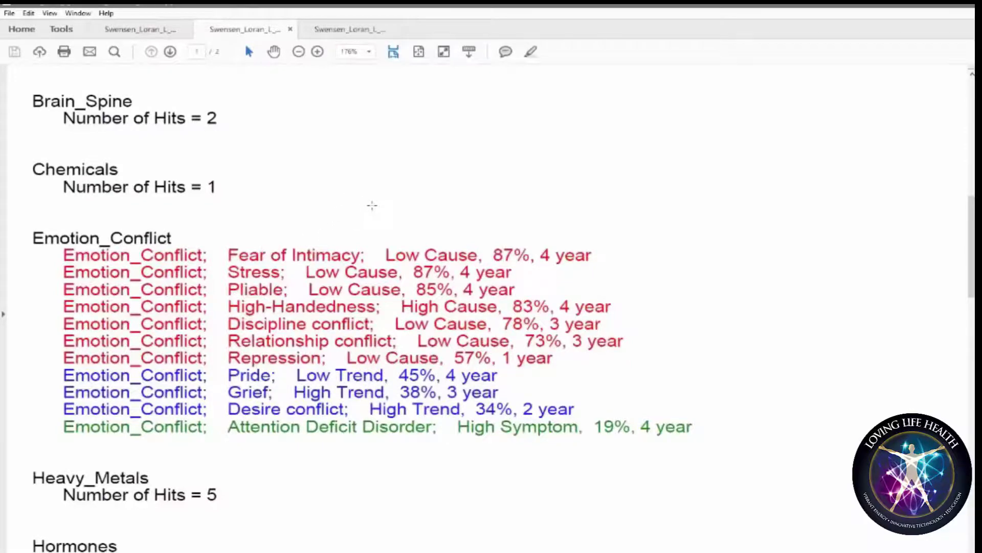
pyautogui.scroll(4, 372, 205)
# Scroll through the Database Comprehensive report, then start closing it to get the close-tabs prompt
pyautogui.click(345, 31)
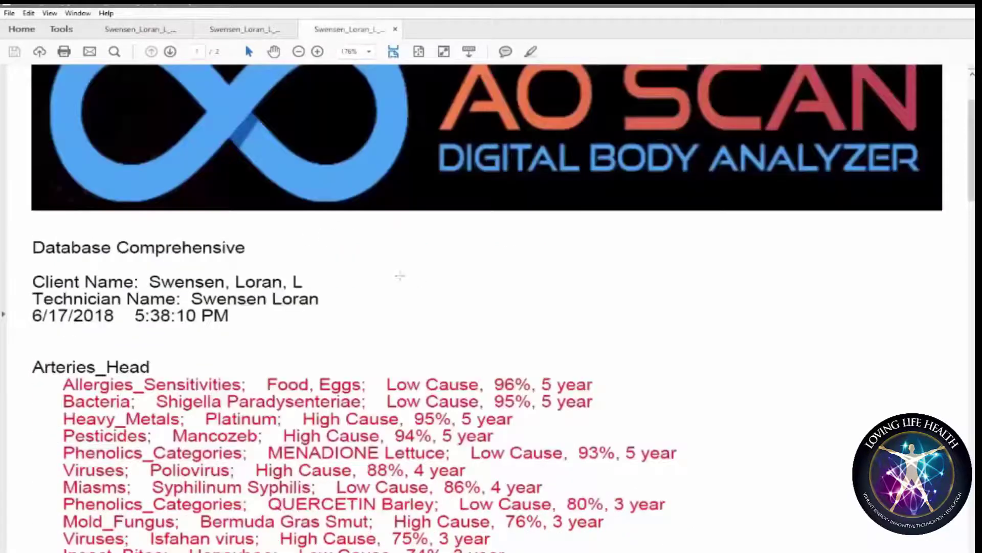
pyautogui.scroll(-2, 765, 332)
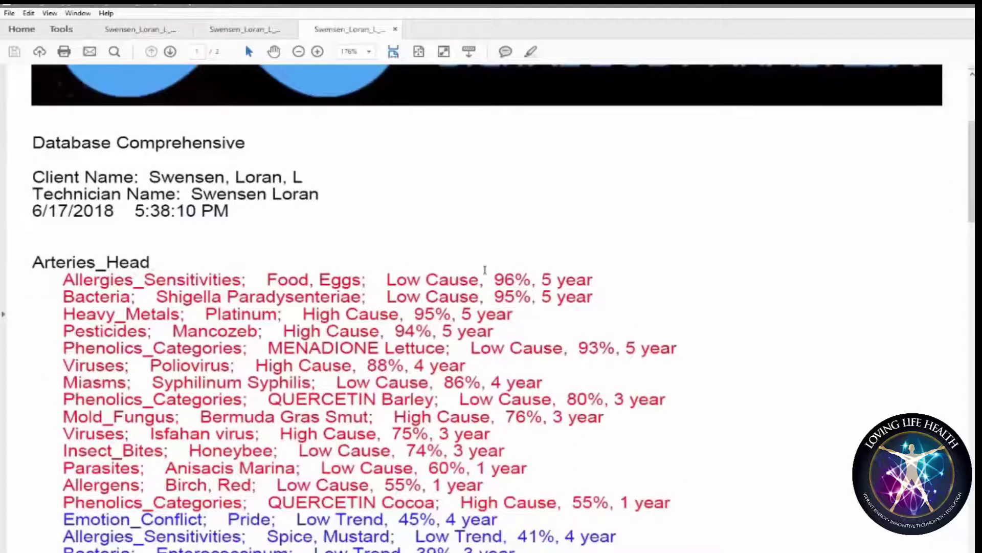
pyautogui.scroll(-2, 729, 232)
pyautogui.scroll(-1, 729, 231)
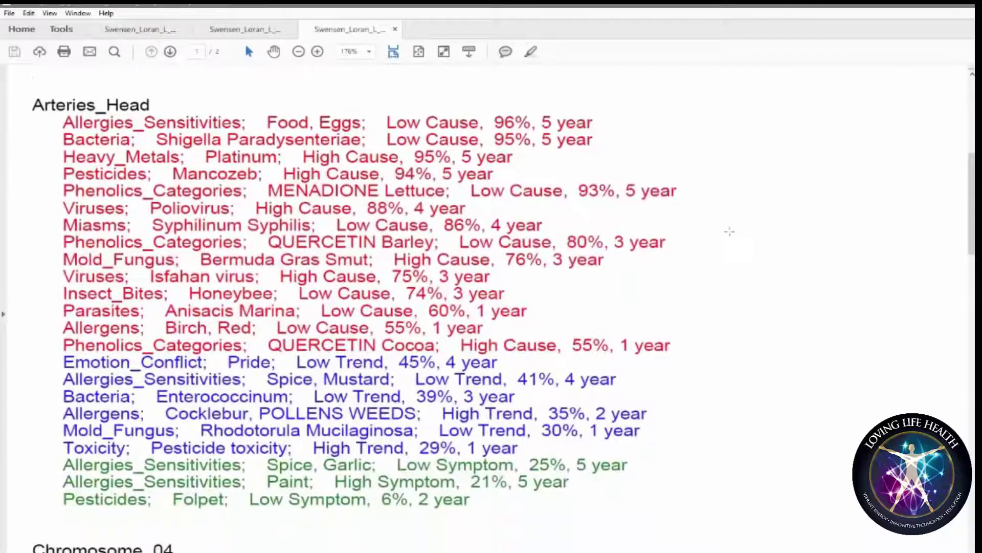
pyautogui.scroll(-10, 730, 231)
pyautogui.scroll(-1, 728, 233)
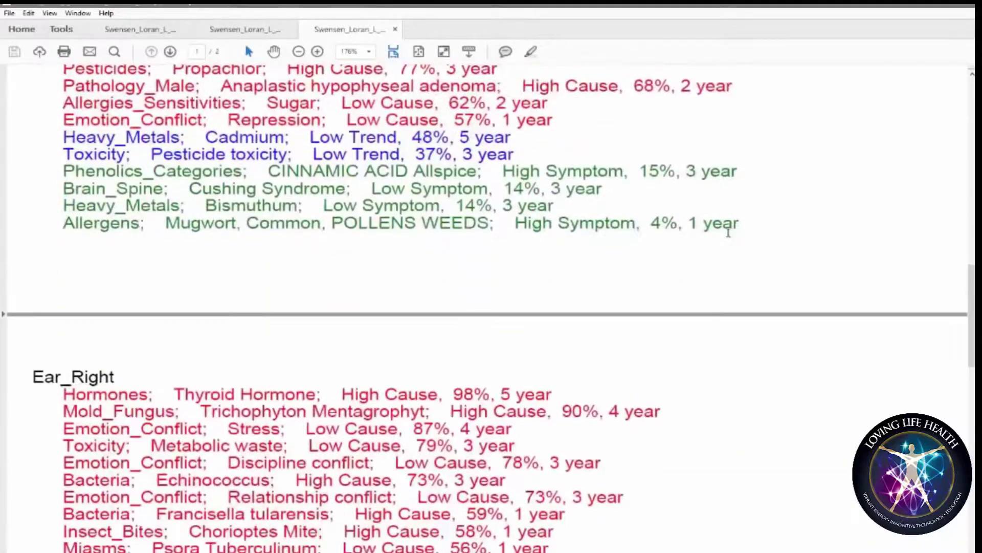
pyautogui.scroll(4, 828, 266)
pyautogui.scroll(7, 827, 265)
pyautogui.scroll(7, 819, 257)
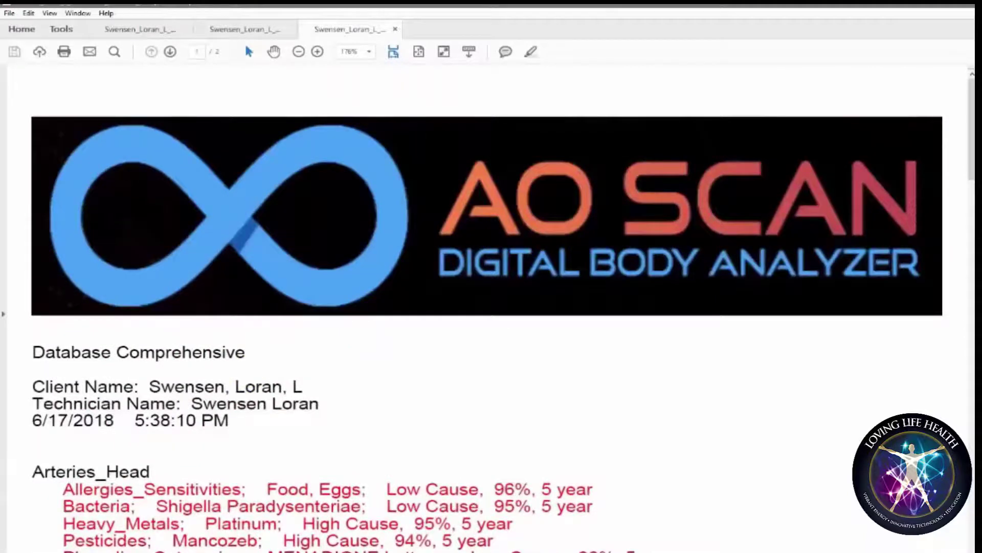
pyautogui.hotkey('ctrl', 'q')
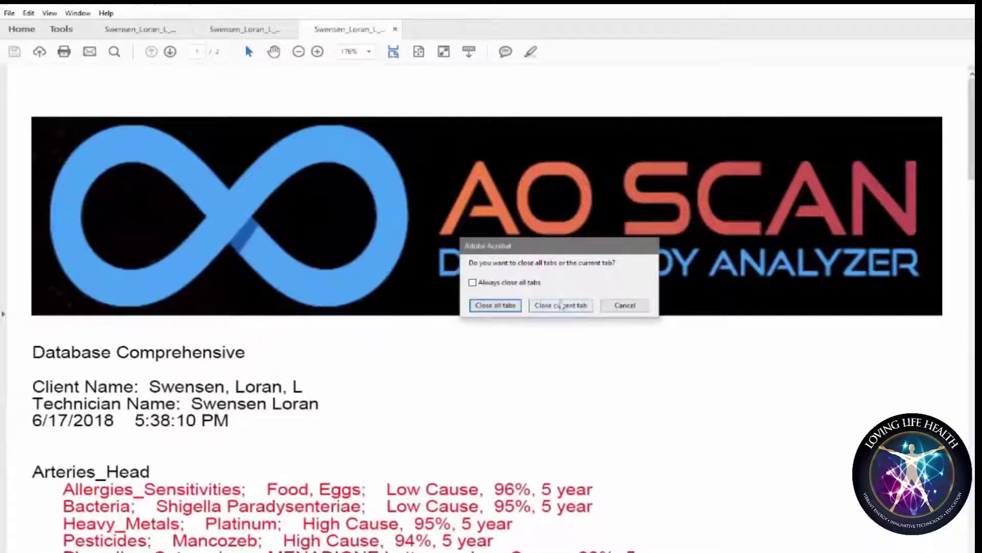
# Close all Acrobat tabs, open Edit Reports and load the Database Comprehensive report into File 1
pyautogui.click(506, 306)
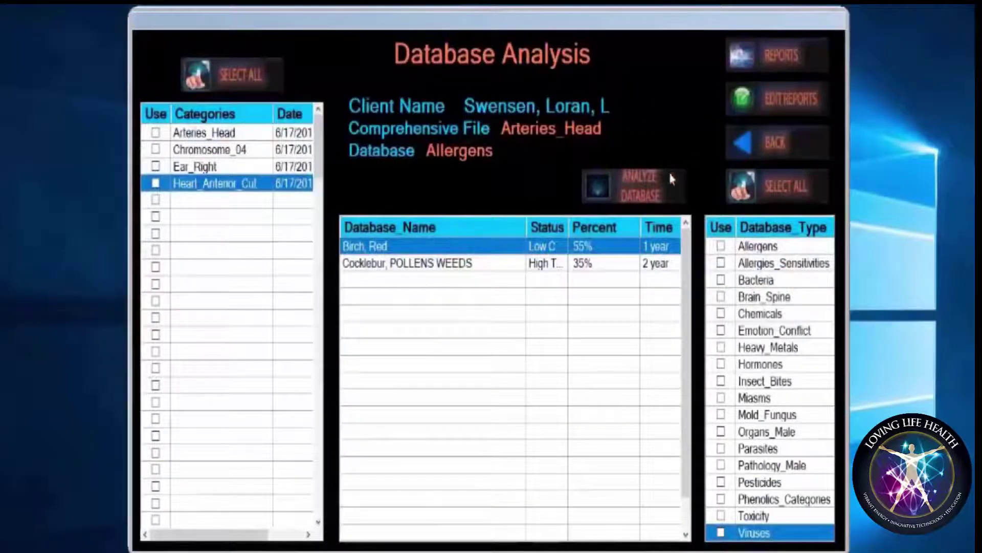
pyautogui.click(794, 106)
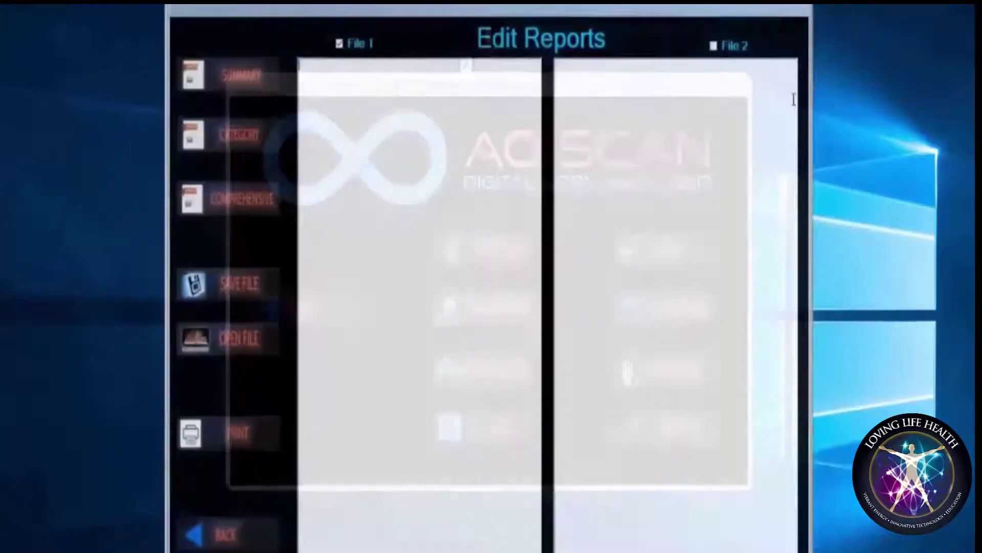
pyautogui.click(244, 76)
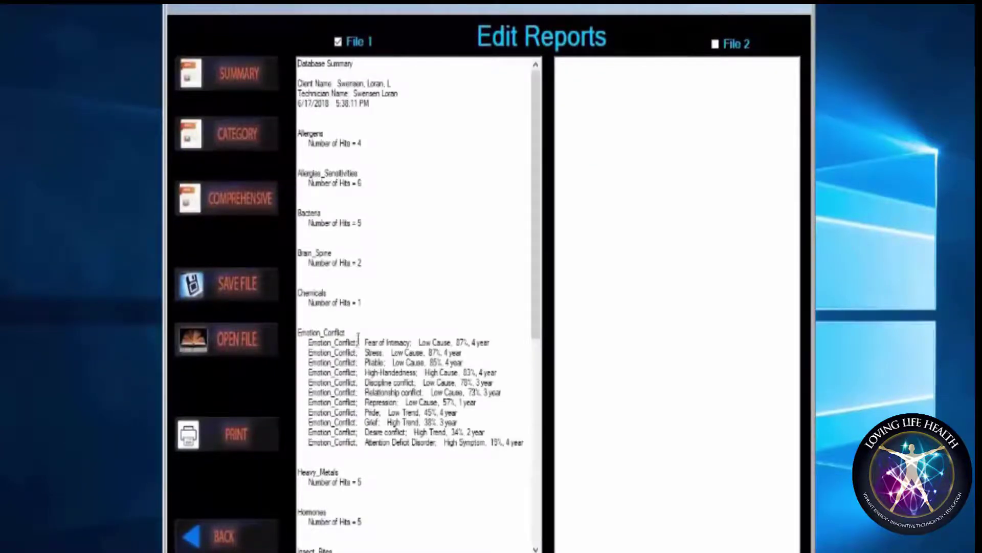
pyautogui.click(238, 137)
pyautogui.click(244, 198)
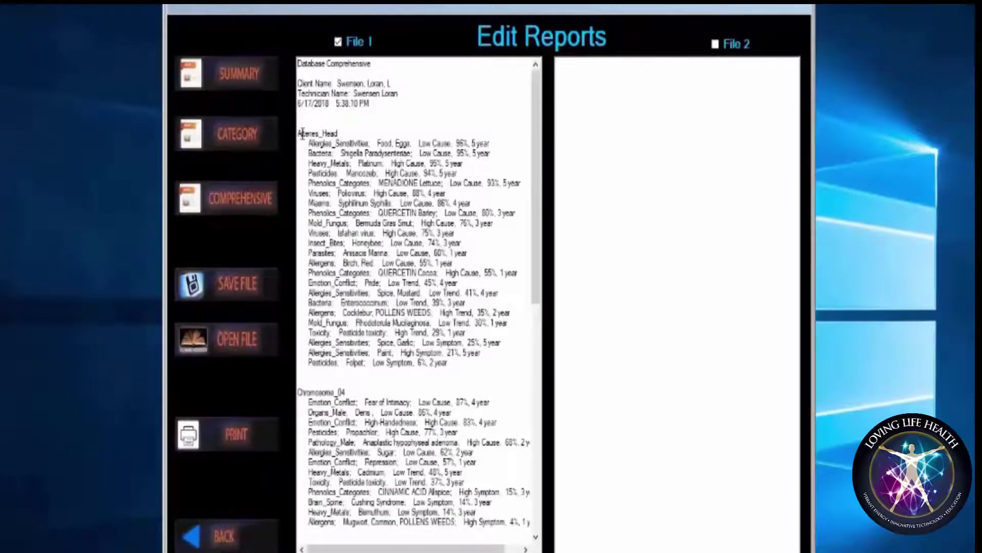
# Copy the report header and first Arteries_Head results from File 1 into File 2
pyautogui.moveTo(298, 65); pyautogui.dragTo(496, 287)
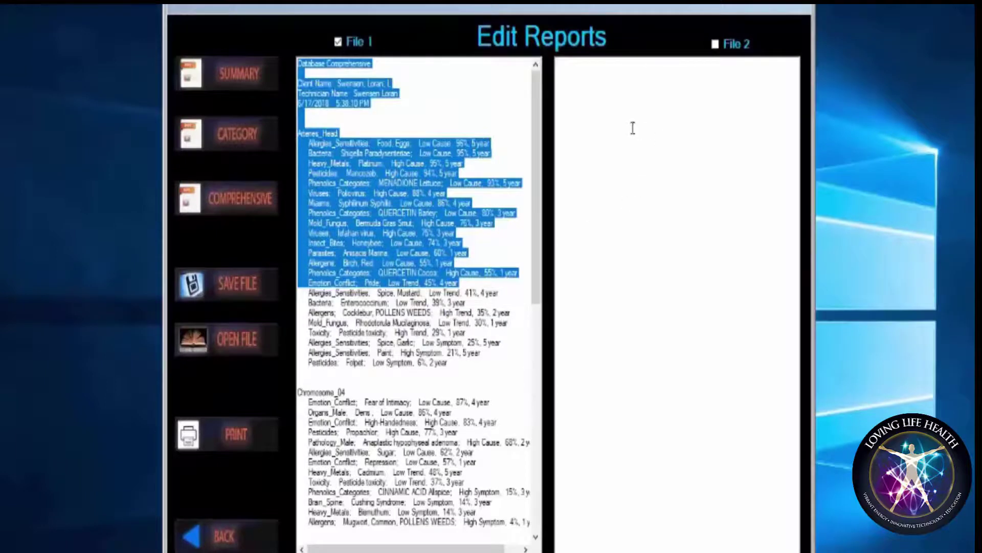
pyautogui.click(595, 93)
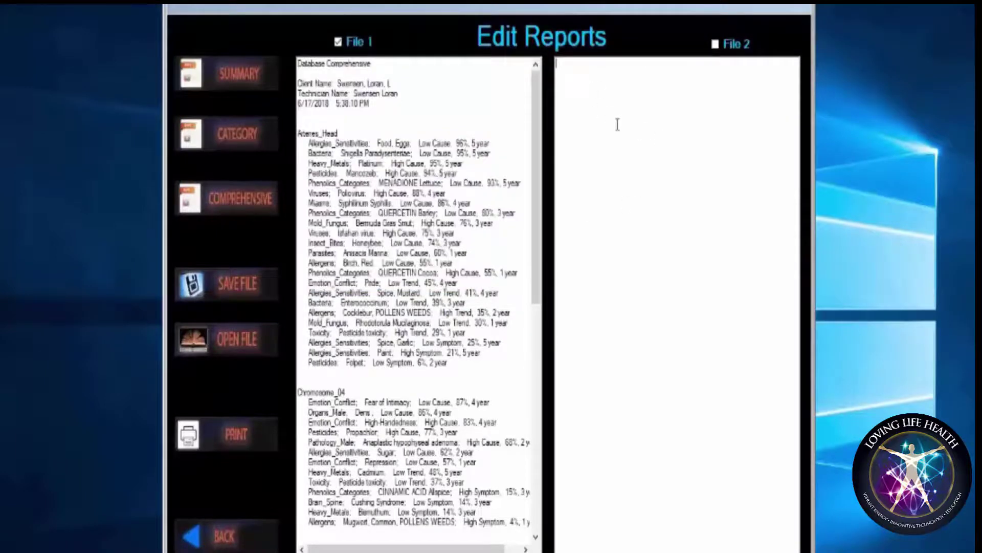
pyautogui.hotkey('ctrl', 'v')
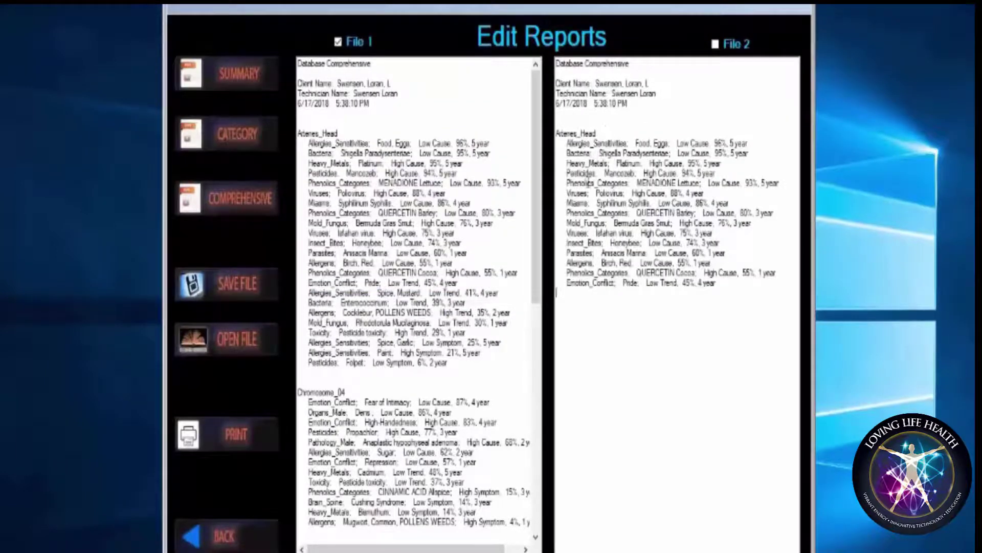
# Append the Chromosome_04 heading and first lines to File 2 on a new line, then make File 2 active
pyautogui.scroll(-3, 397, 437)
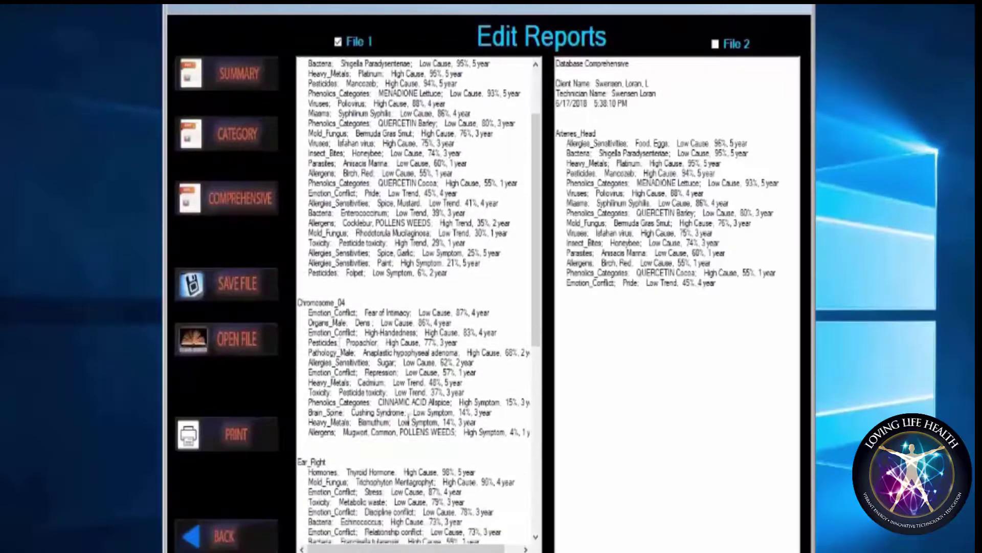
pyautogui.moveTo(297, 302); pyautogui.dragTo(499, 378)
pyautogui.hotkey('ctrl', 'c')
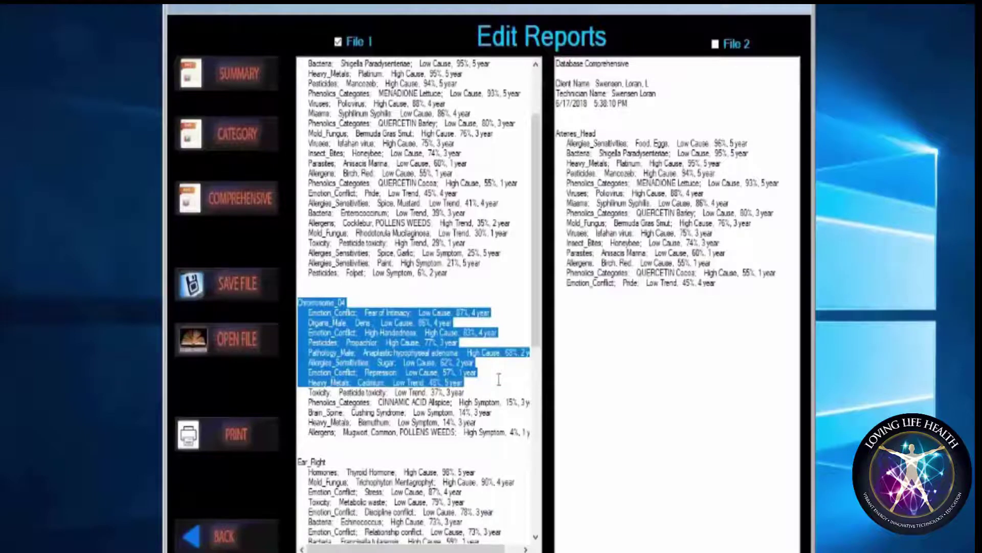
pyautogui.click(575, 311)
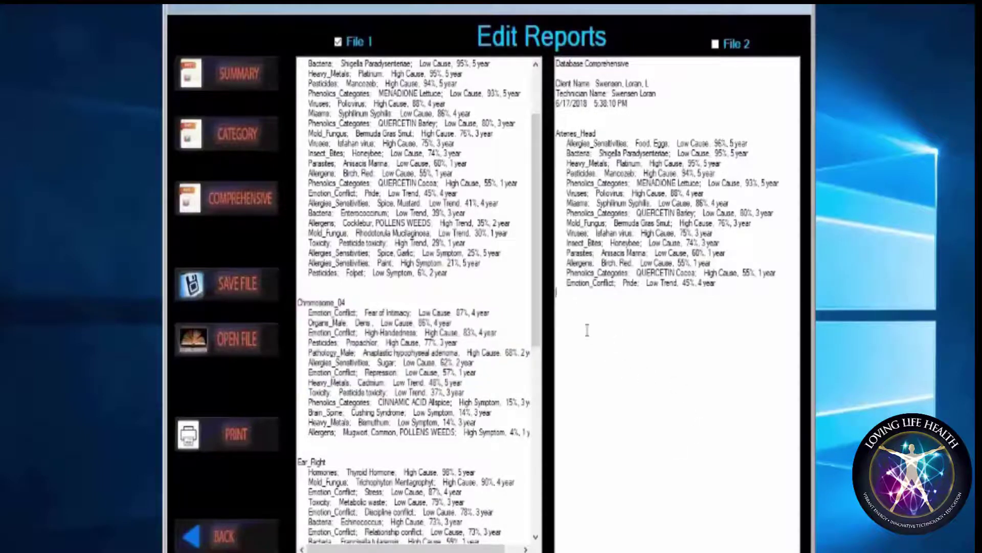
pyautogui.press('Return')
pyautogui.hotkey('ctrl', 'v')
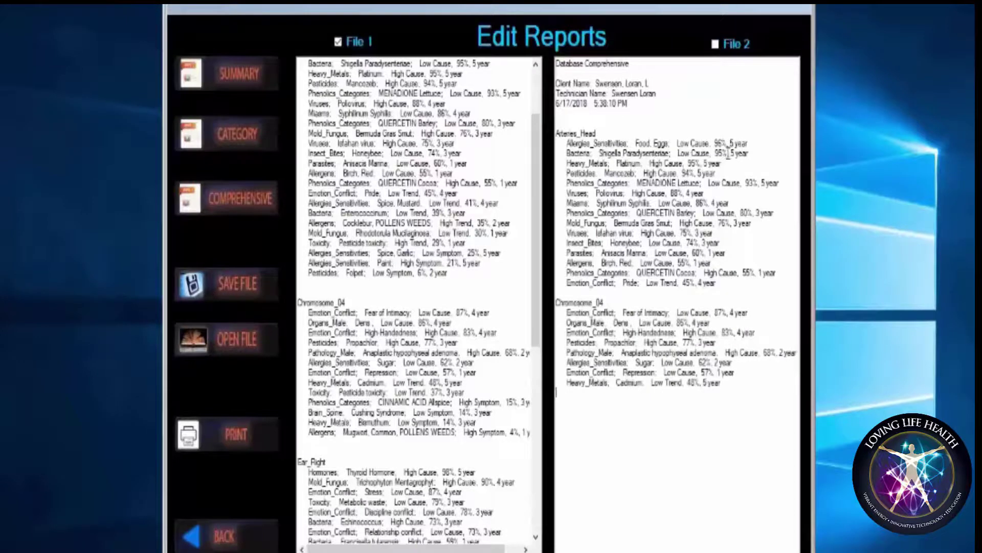
pyautogui.click(716, 45)
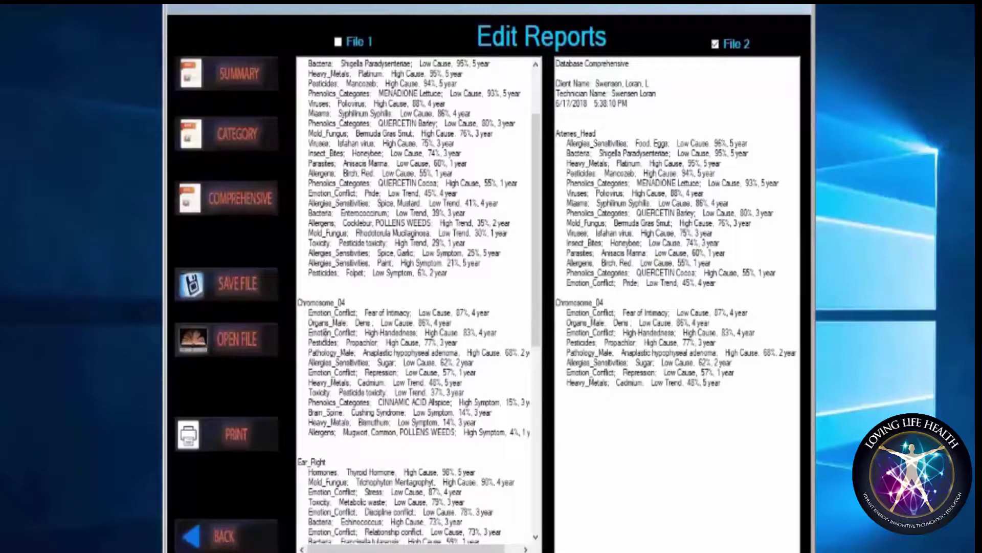
pyautogui.click(246, 339)
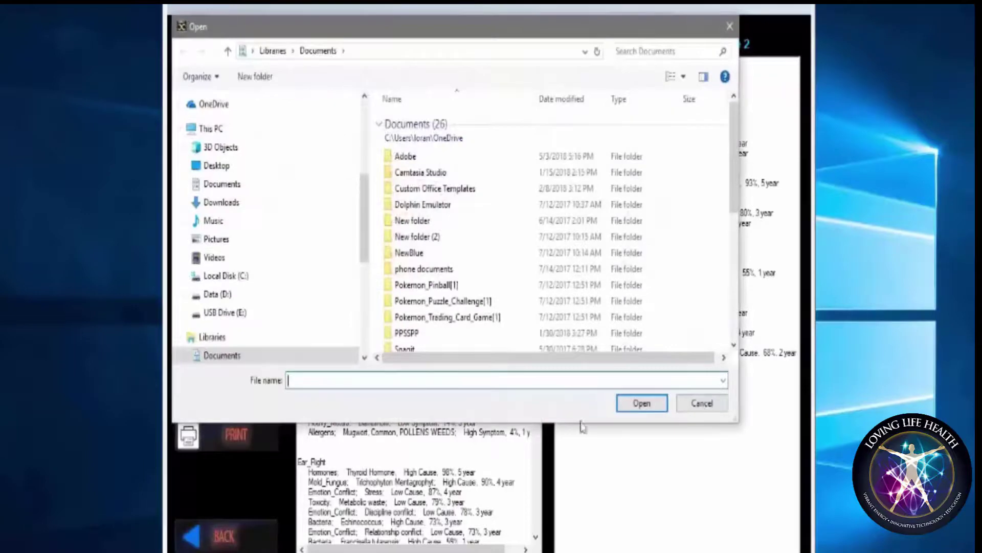
pyautogui.write('test')
pyautogui.click(658, 403)
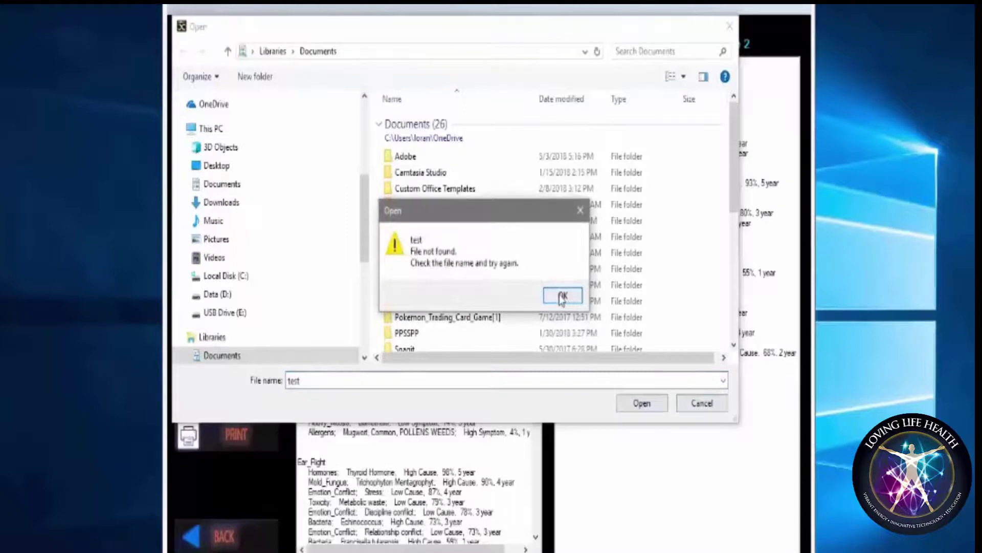
pyautogui.click(566, 300)
pyautogui.click(729, 27)
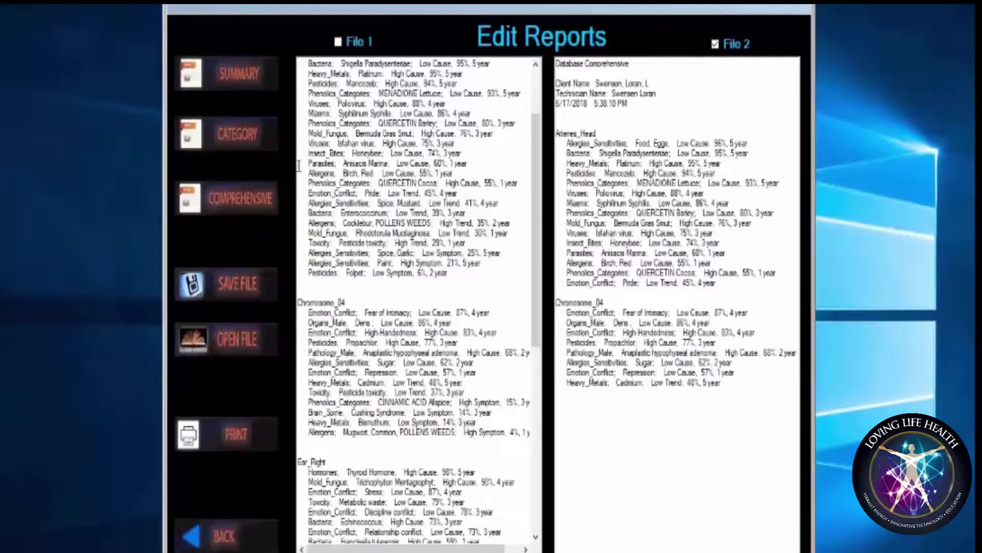
# Back out of Edit Reports, Database Analysis and the Comprehensive screen to the main menu
pyautogui.click(224, 535)
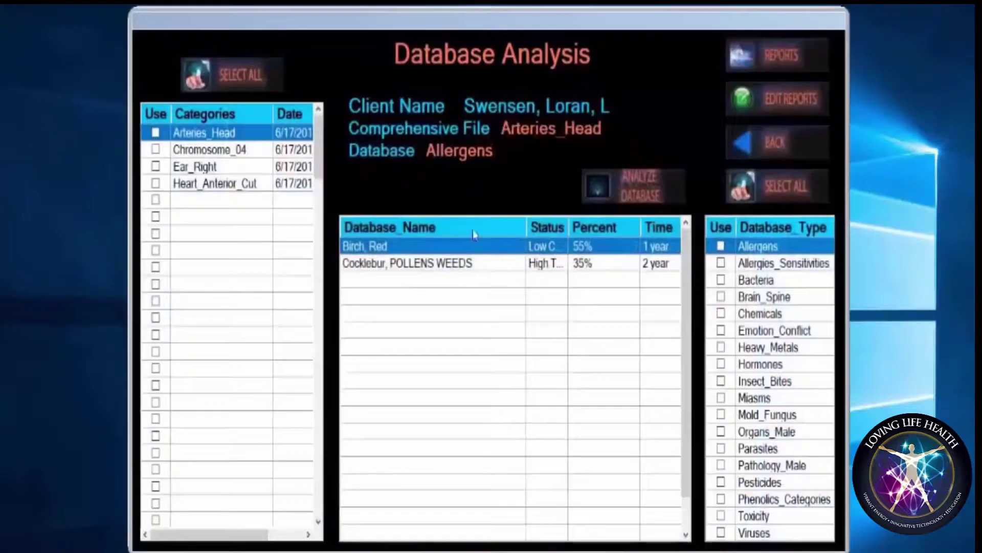
pyautogui.click(772, 145)
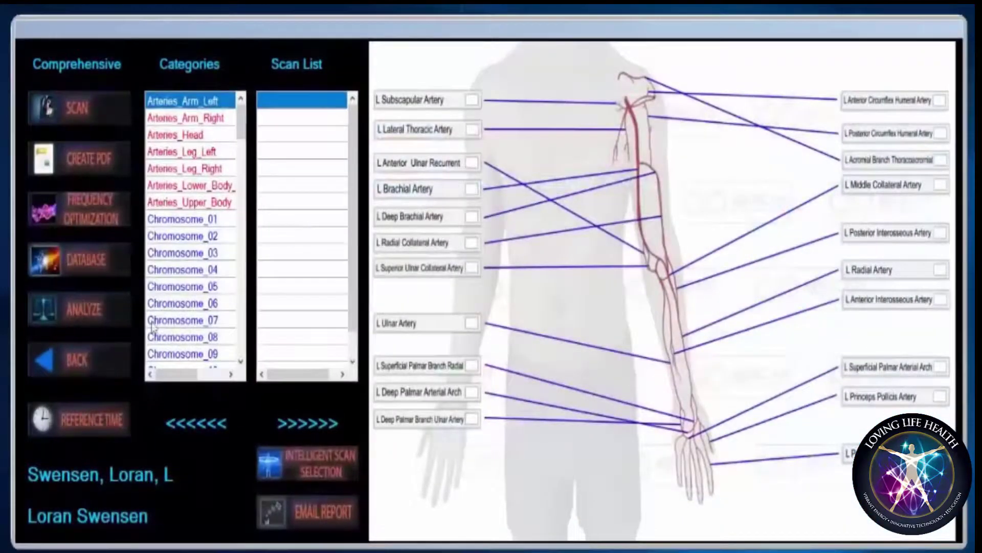
pyautogui.click(90, 364)
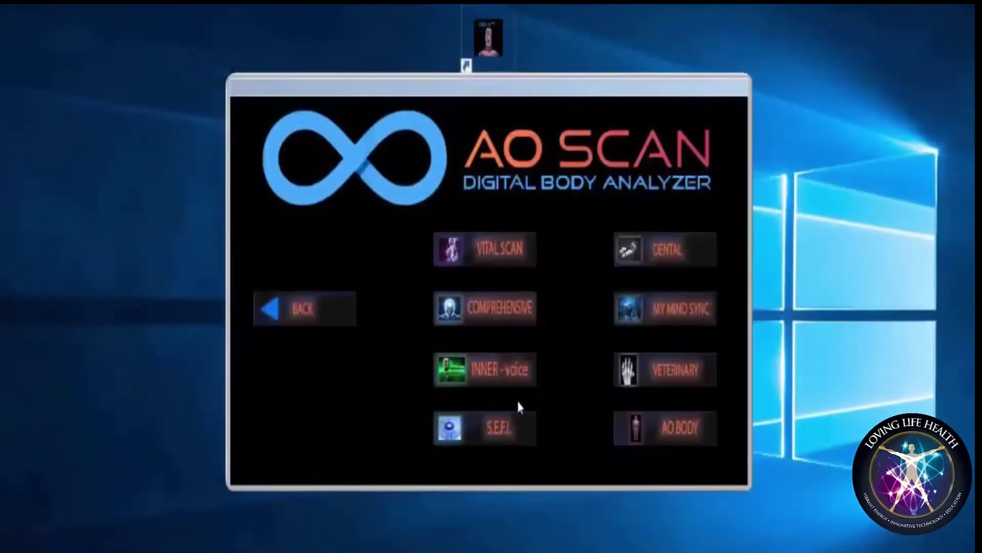